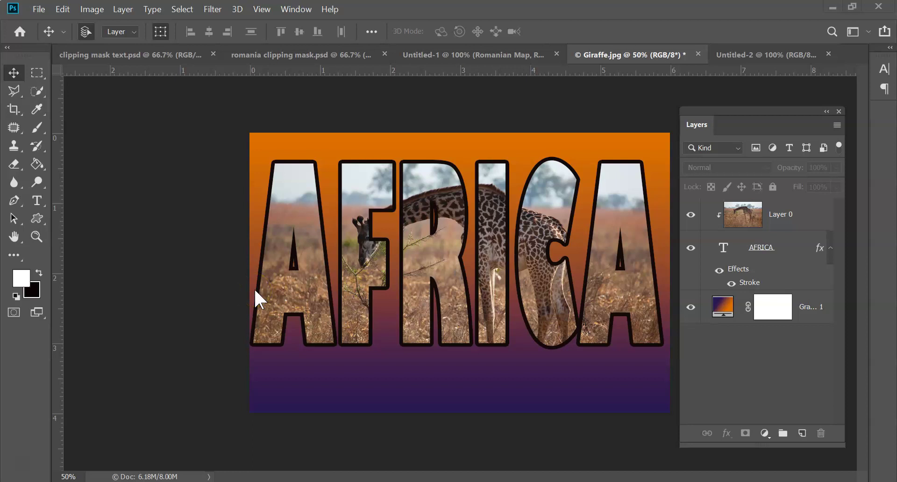
On the Untitled-2 giraffe photo, add bold AFRICA text at 286 pt across the top
left_click(389, 249)
left_click(746, 55)
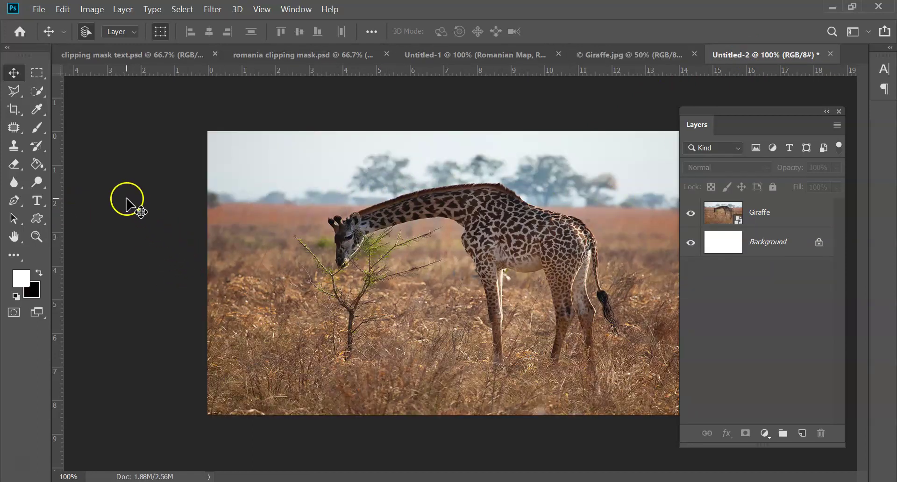
left_click(36, 201)
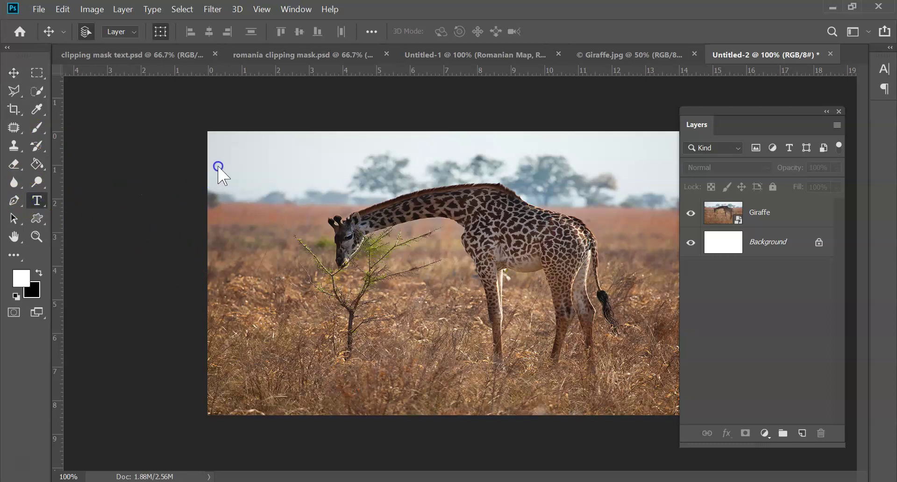
left_click_drag(220, 147, 686, 377)
type("AFRIA")
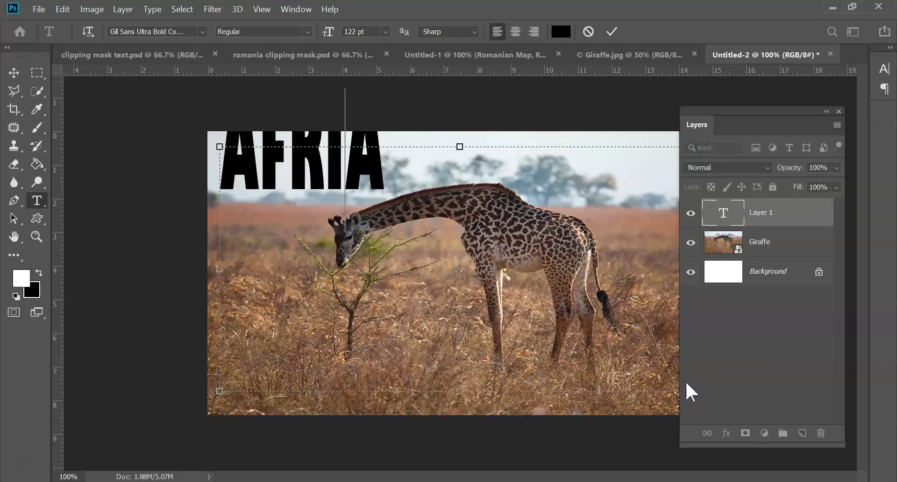
type("C")
left_click_drag(426, 176, 184, 180)
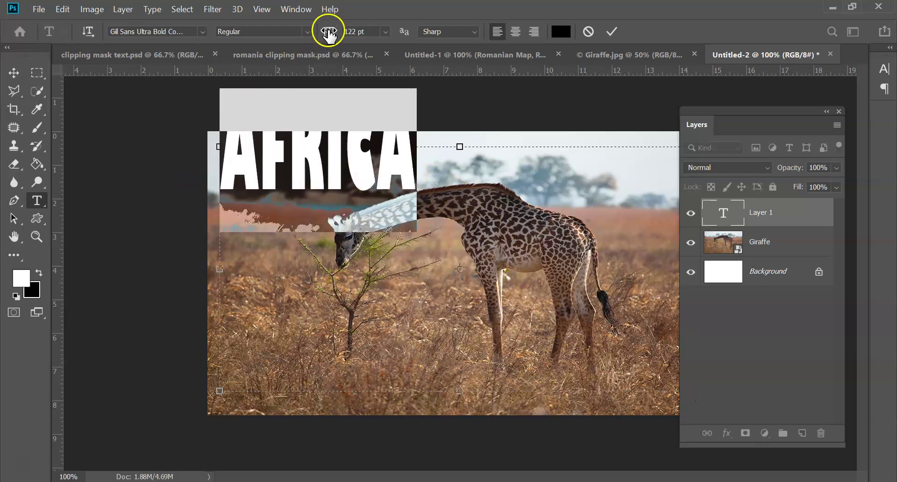
left_click_drag(330, 33, 444, 42)
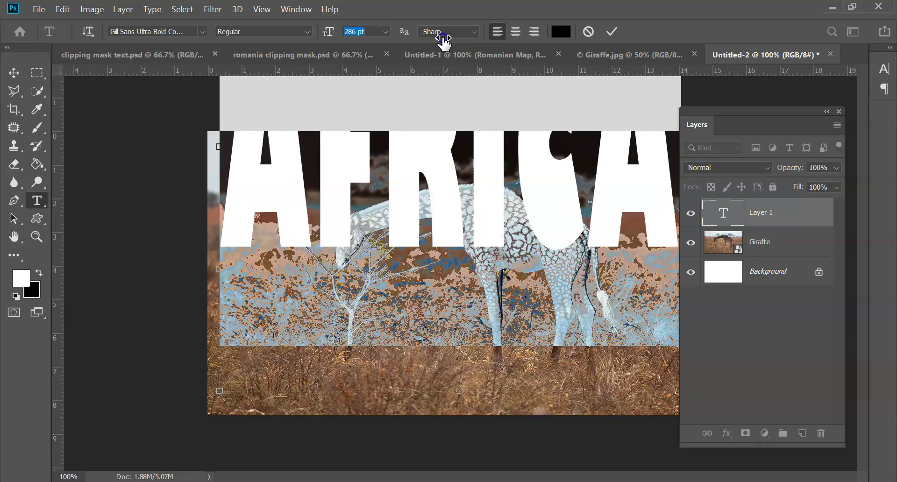
Move the AFRICA text down to the photo's middle and stack the Giraffe layer above it
left_click(13, 72)
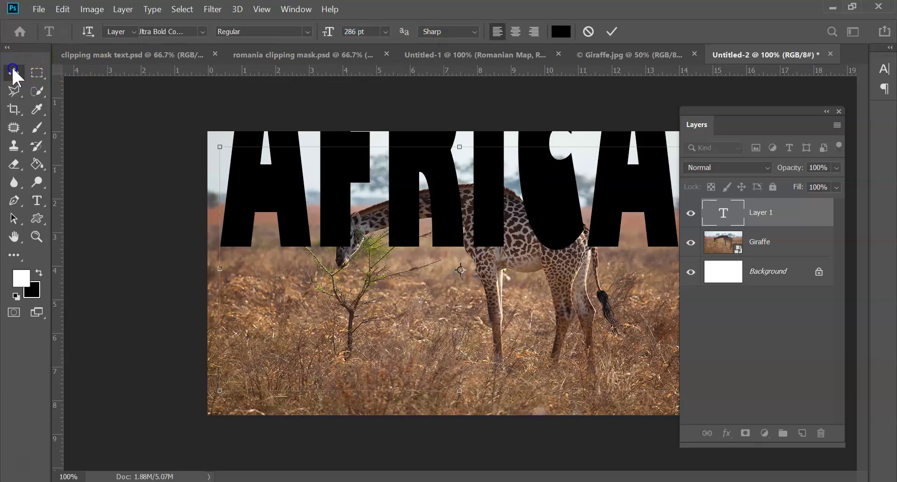
left_click_drag(276, 175, 286, 281)
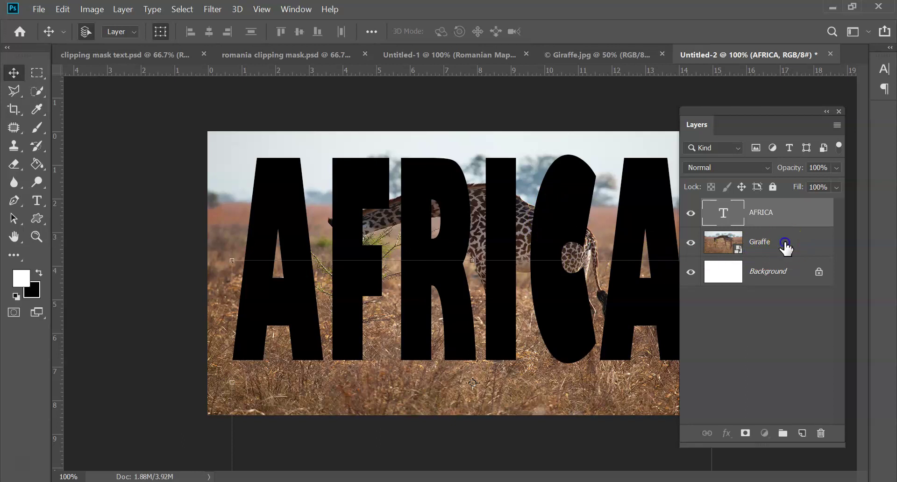
left_click_drag(787, 248, 775, 229)
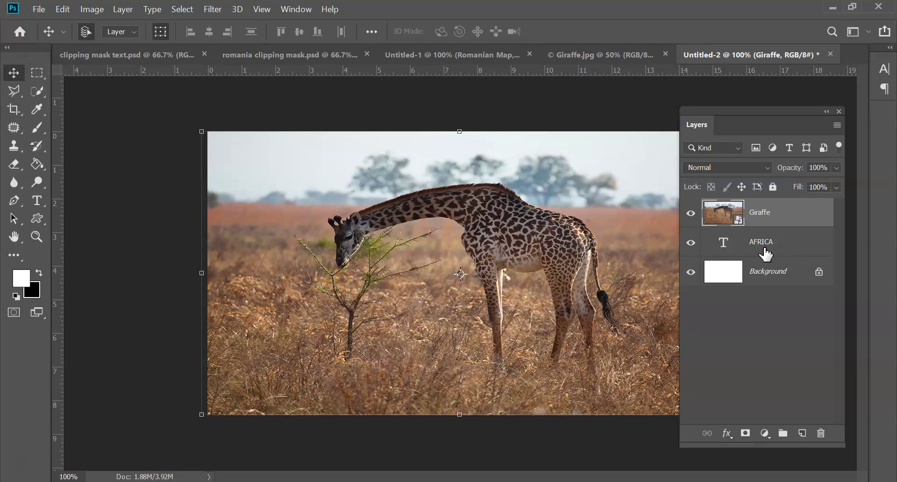
mouse_move(767, 255)
left_mouse_down()
mouse_move(761, 245)
mouse_move(777, 221)
mouse_move(773, 232)
mouse_move(758, 222)
mouse_move(761, 210)
mouse_move(763, 239)
left_mouse_up()
Clip the Giraffe layer into the AFRICA text and select the AFRICA layer
left_click(764, 226, "alt")
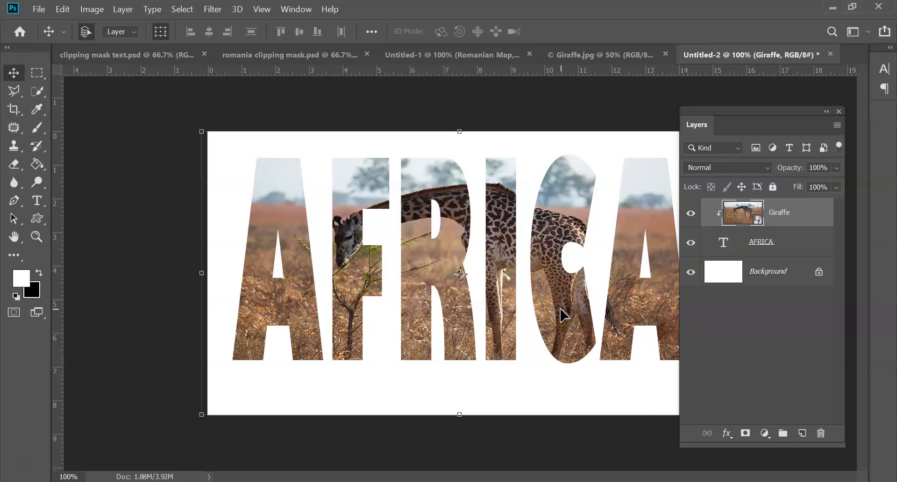
left_click(615, 62)
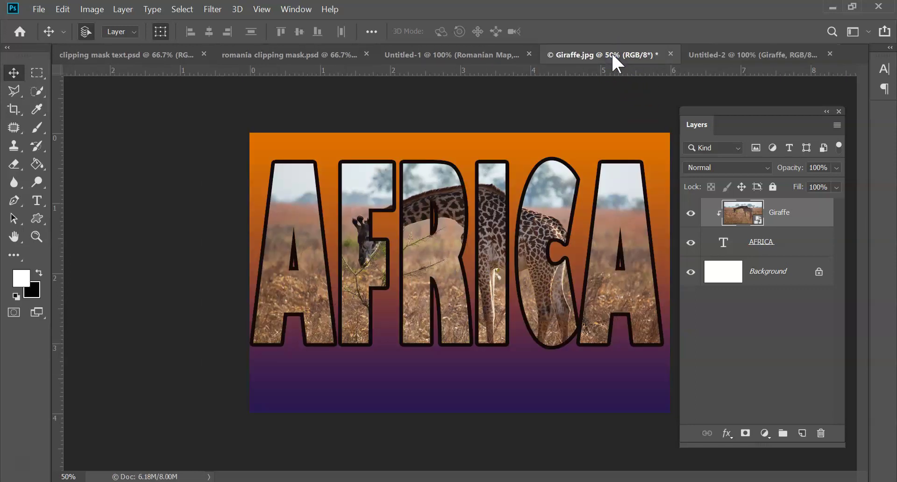
left_click(747, 60)
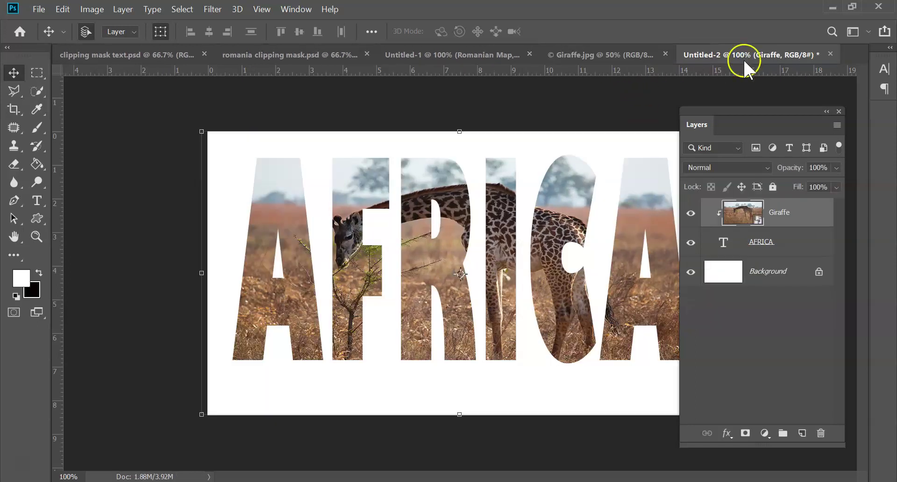
left_click(794, 243)
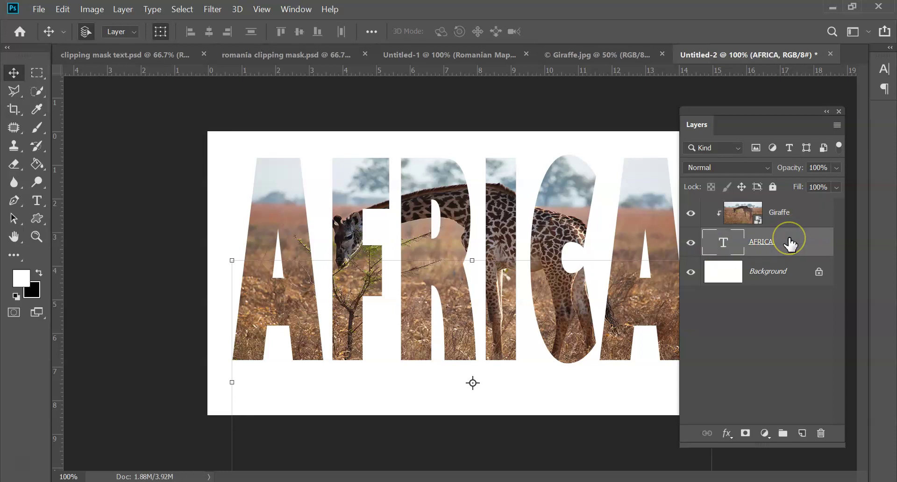
Add a 3 px black outside stroke to the AFRICA lettering
left_click(728, 433)
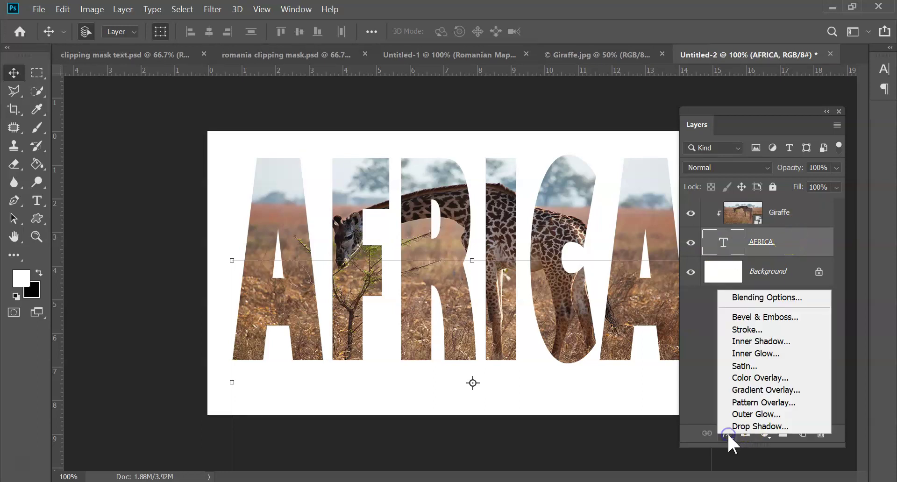
left_click(747, 331)
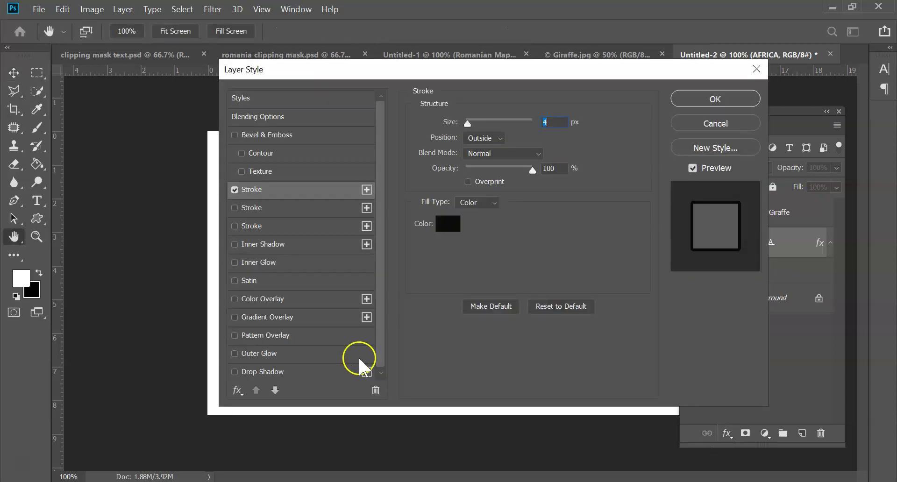
left_click_drag(369, 69, 637, 79)
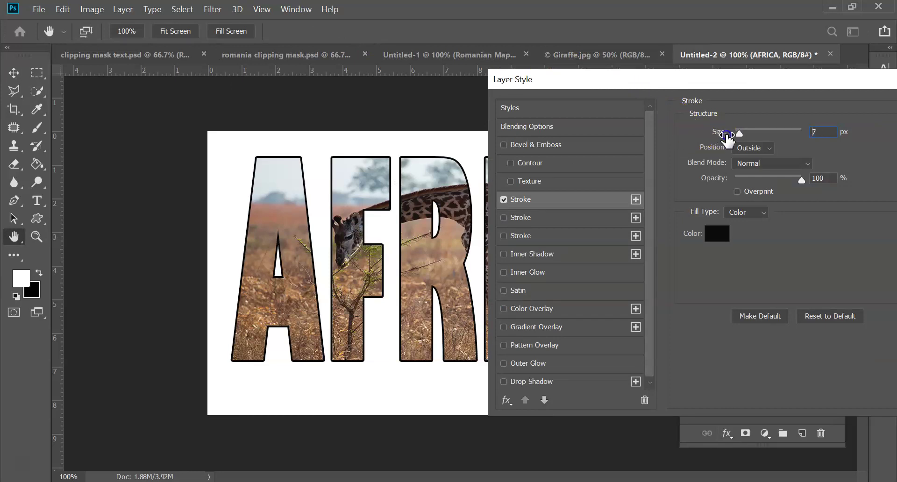
left_click_drag(708, 133, 727, 136)
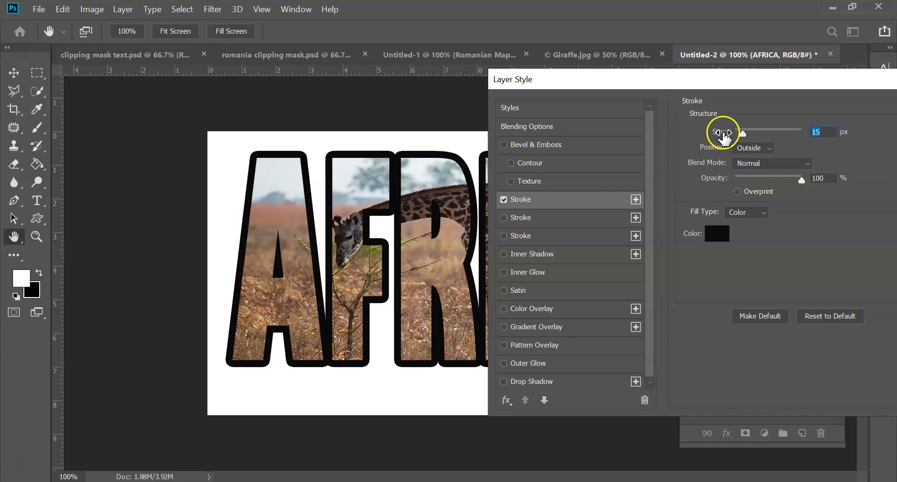
left_click_drag(715, 135, 712, 135)
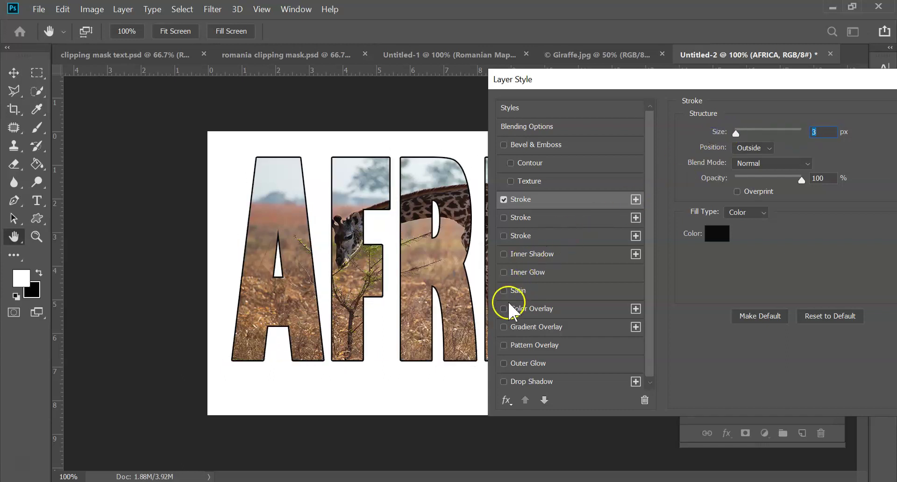
Apply a yellow outer glow of 27 px at 60% opacity to the AFRICA text
left_click(503, 364)
left_click(525, 369)
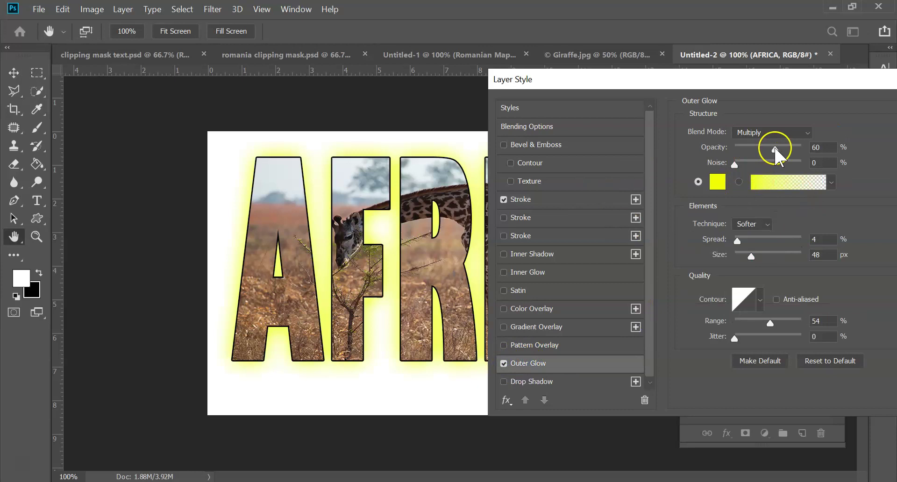
left_click_drag(751, 257, 740, 257)
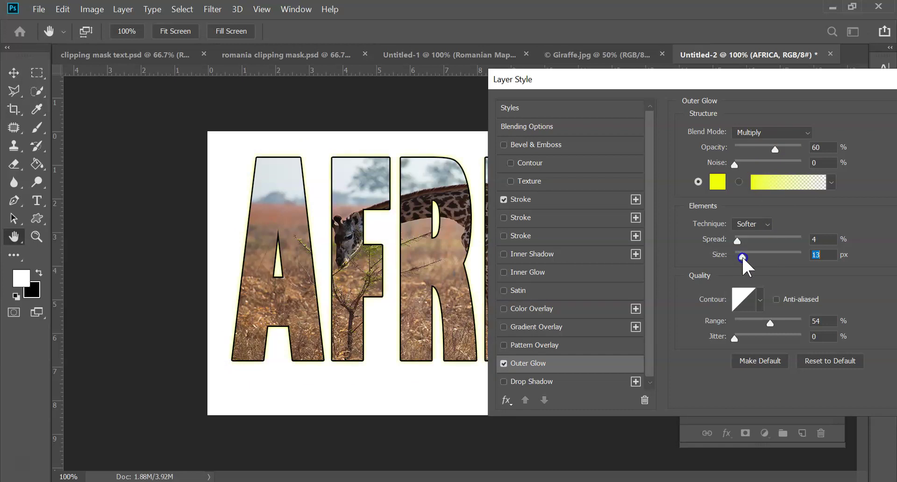
left_click_drag(743, 258, 746, 256)
left_click_drag(721, 84, 580, 64)
left_click(807, 86)
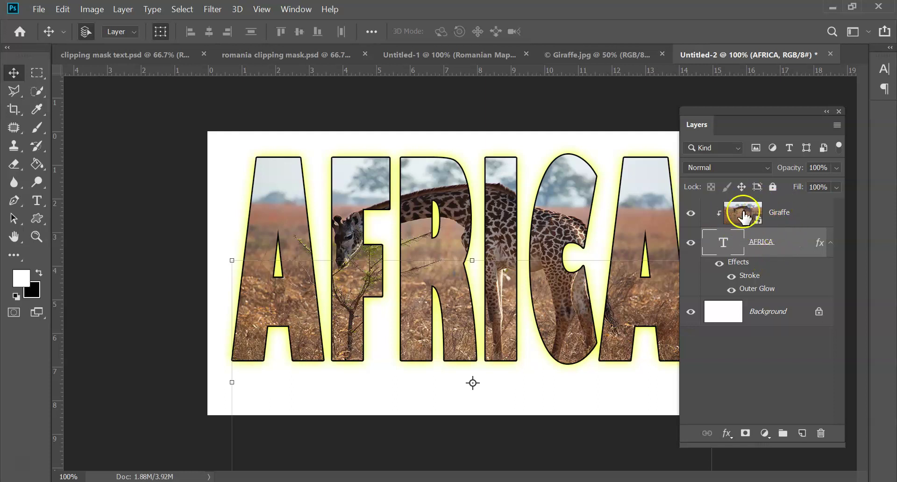
Scale the Giraffe layer up to about 291% by 233% inside the letters
left_click(779, 218)
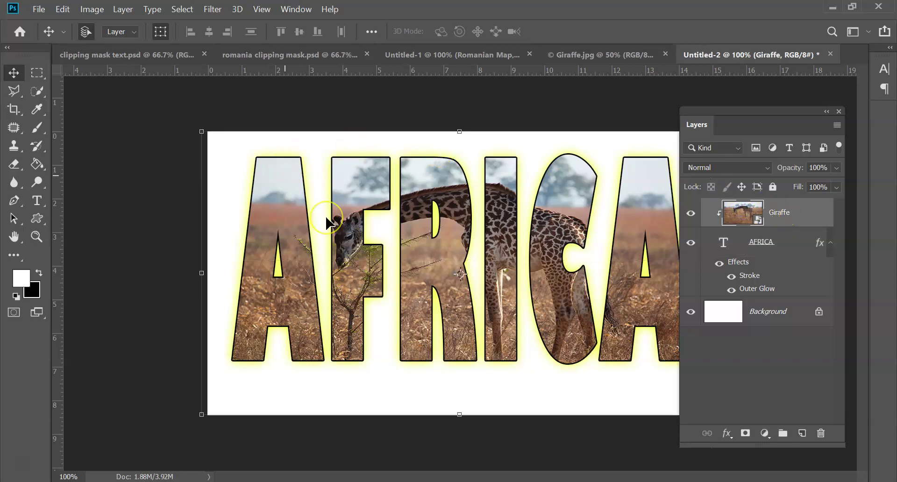
left_click_drag(201, 131, 132, 103)
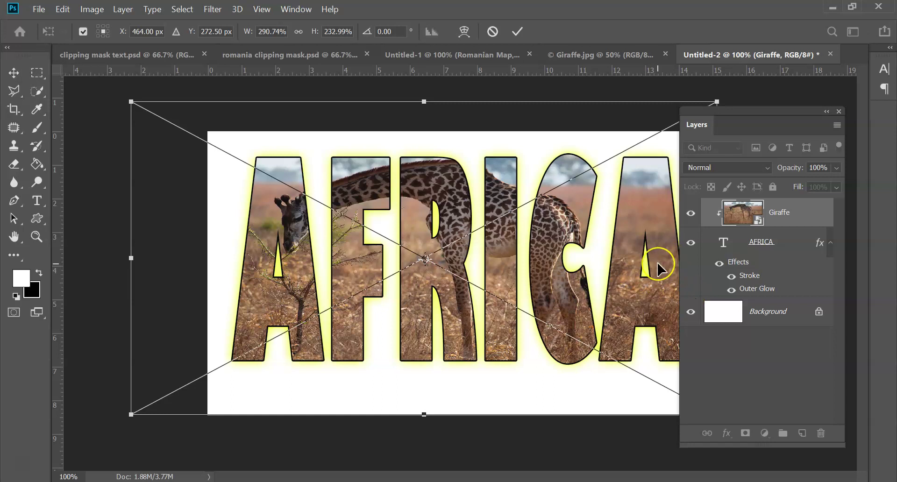
key("Return")
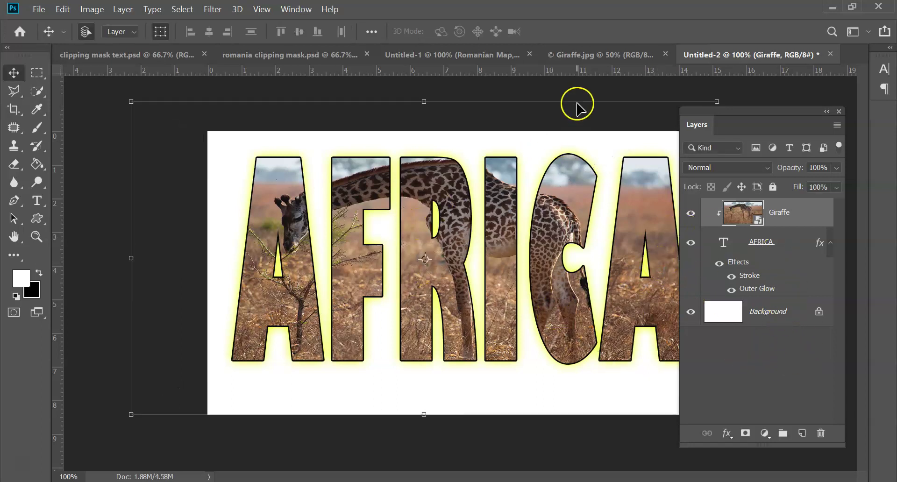
Add a Violet, Orange gradient fill layer and place it beneath the AFRICA text
left_click(590, 55)
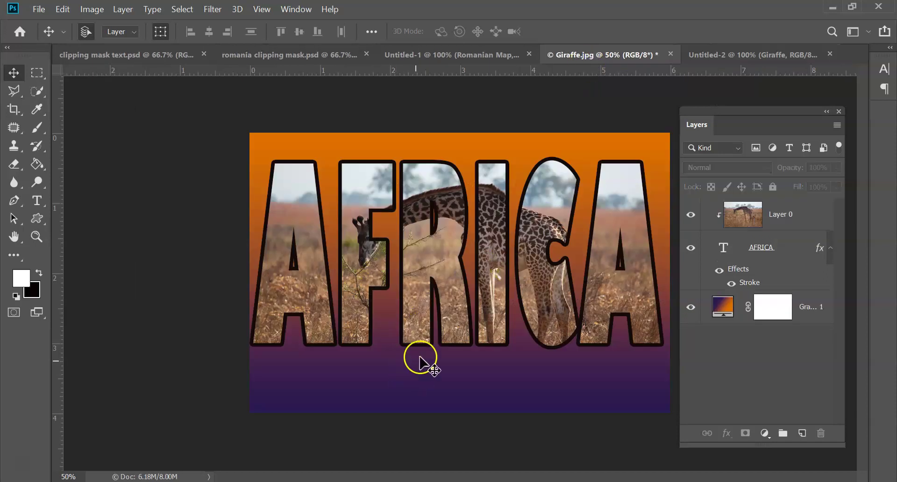
left_click(720, 54)
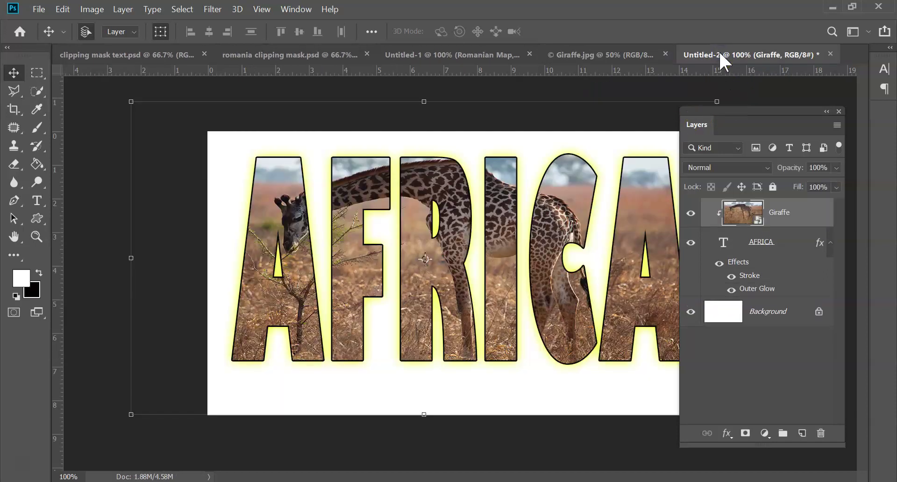
left_click(764, 434)
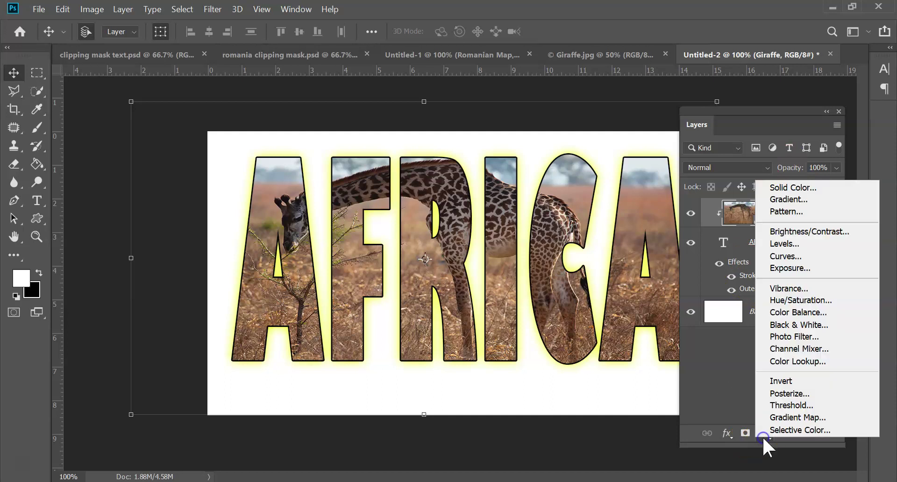
left_click(812, 201)
left_click(695, 94)
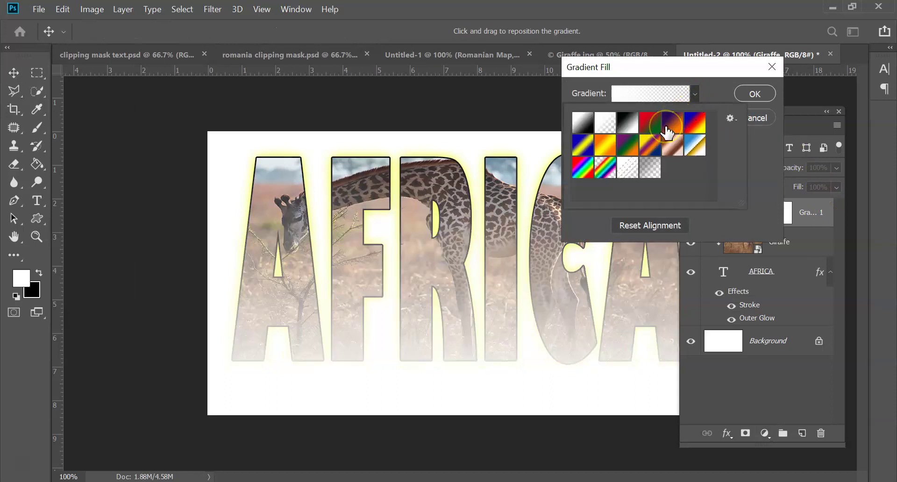
left_click(668, 133)
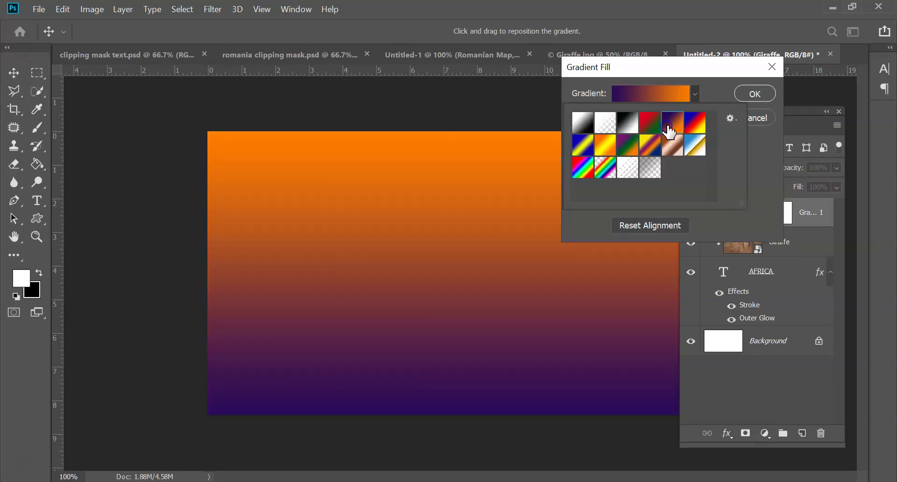
left_click(808, 212)
key("Return")
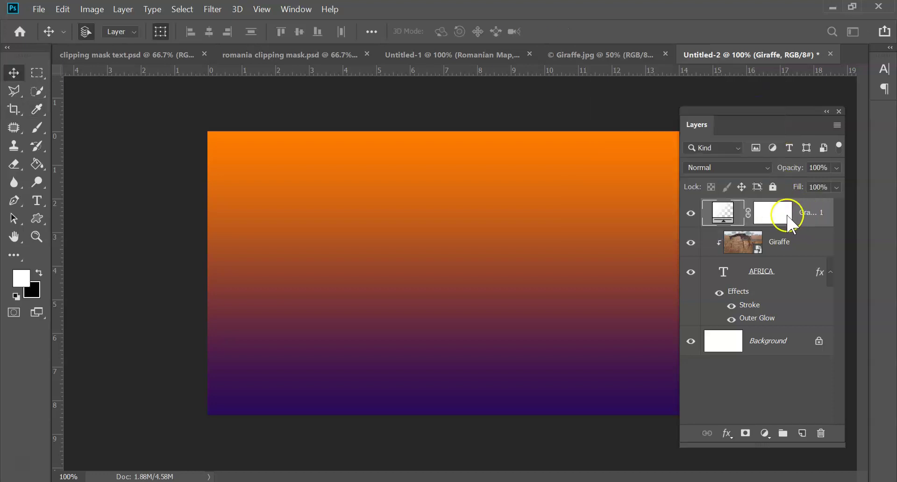
left_click_drag(815, 216, 819, 336)
left_click(209, 372)
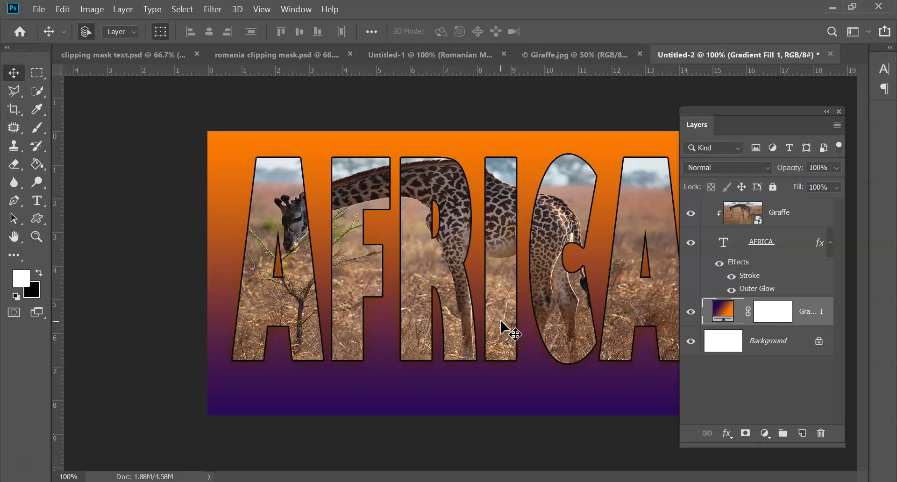
mouse_move(501, 327)
left_mouse_down()
mouse_move(227, 216)
mouse_move(248, 161)
mouse_move(241, 284)
mouse_move(246, 170)
mouse_move(277, 149)
mouse_move(327, 251)
left_mouse_up()
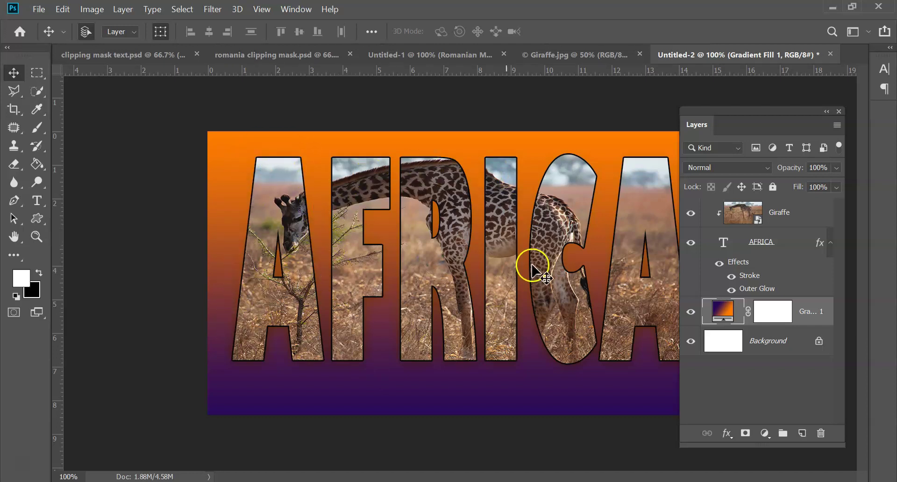